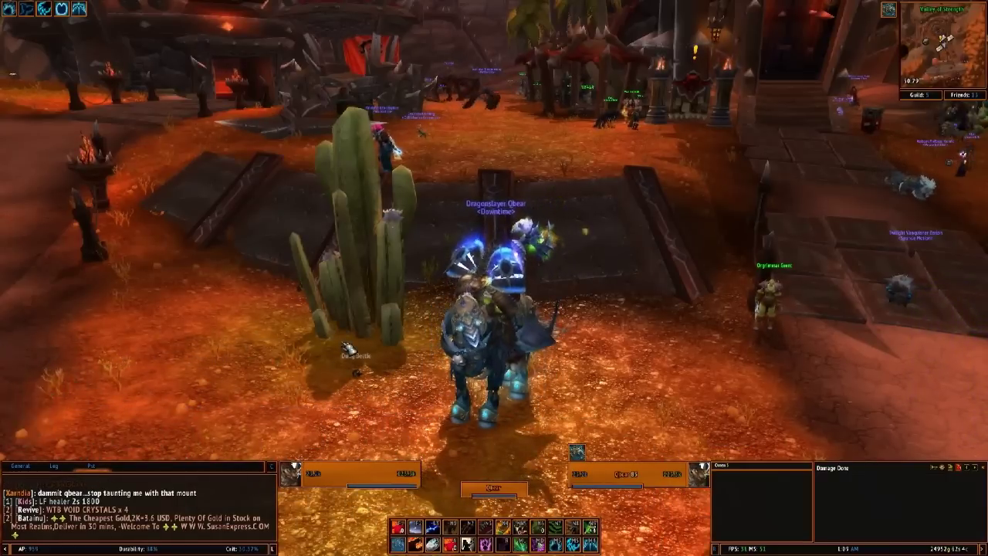
Step: Open ElvUI's Chat settings (width 335, height 325) and the chat tab's settings menu
{"action": "key", "text": "Escape"}
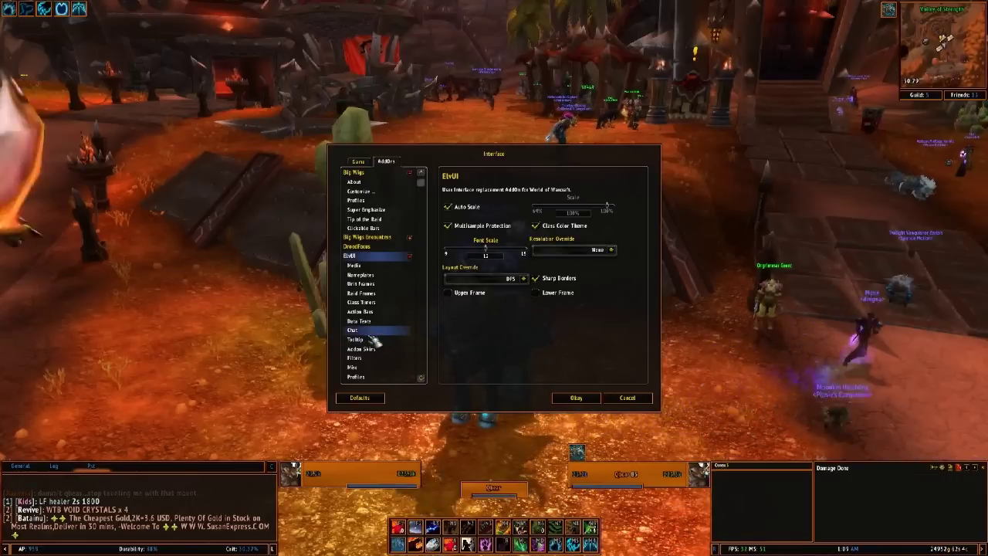
{"action": "left_click", "coordinate": [371, 332]}
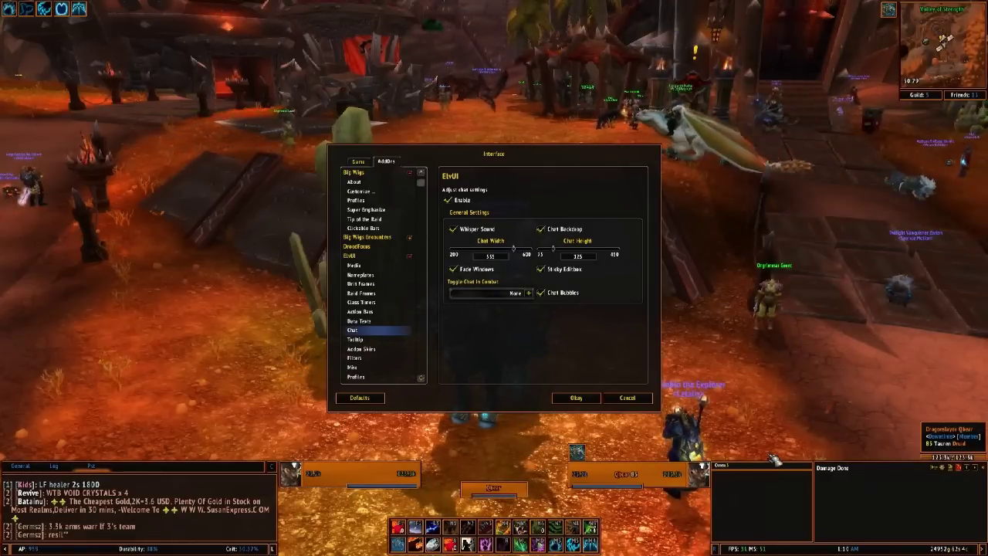
{"action": "type", "text": "/em"}
{"action": "key", "text": "Escape"}
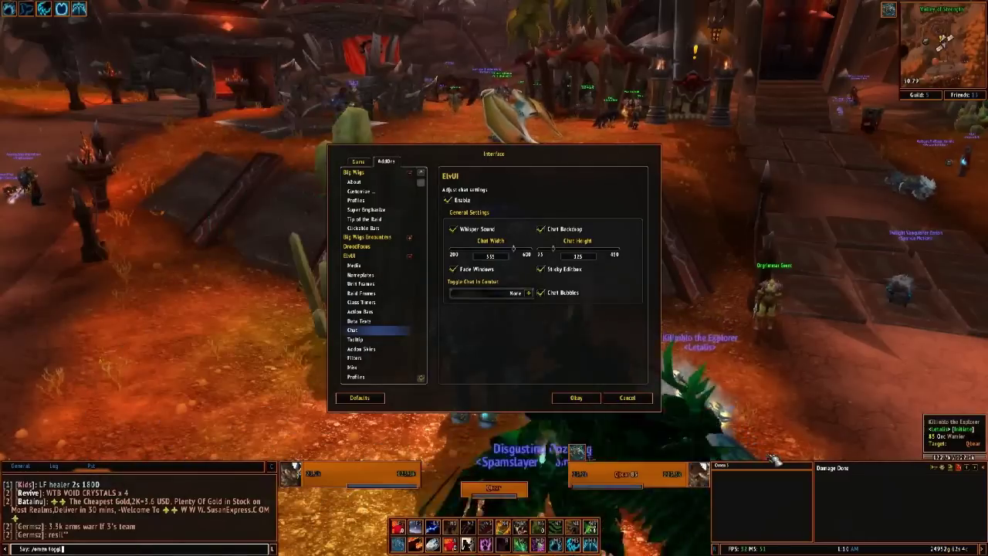
{"action": "right_click", "coordinate": [727, 468]}
Step: Close Interface options, browse the Chat, Global Channels and Other colours in Config, then close it
{"action": "left_click", "coordinate": [729, 460]}
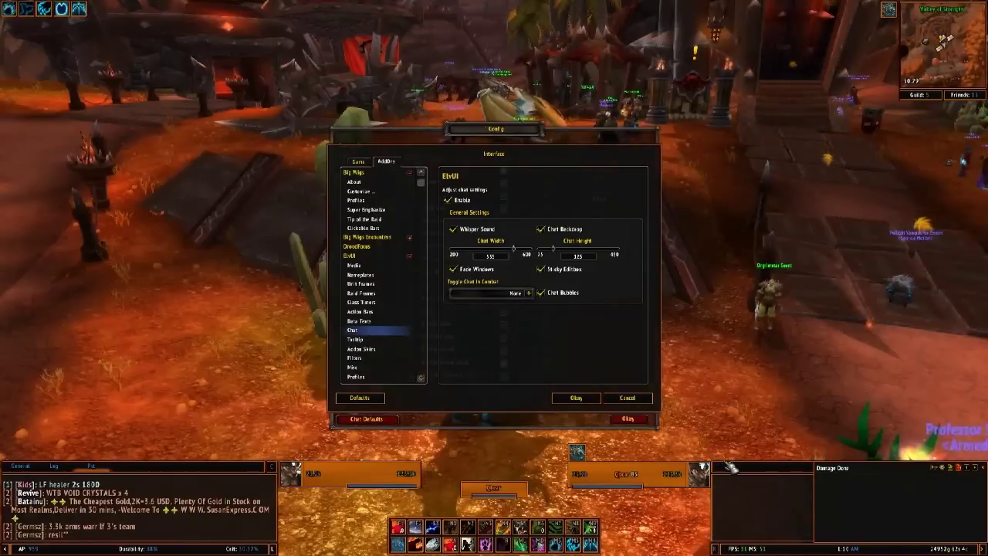
{"action": "left_click", "coordinate": [576, 397]}
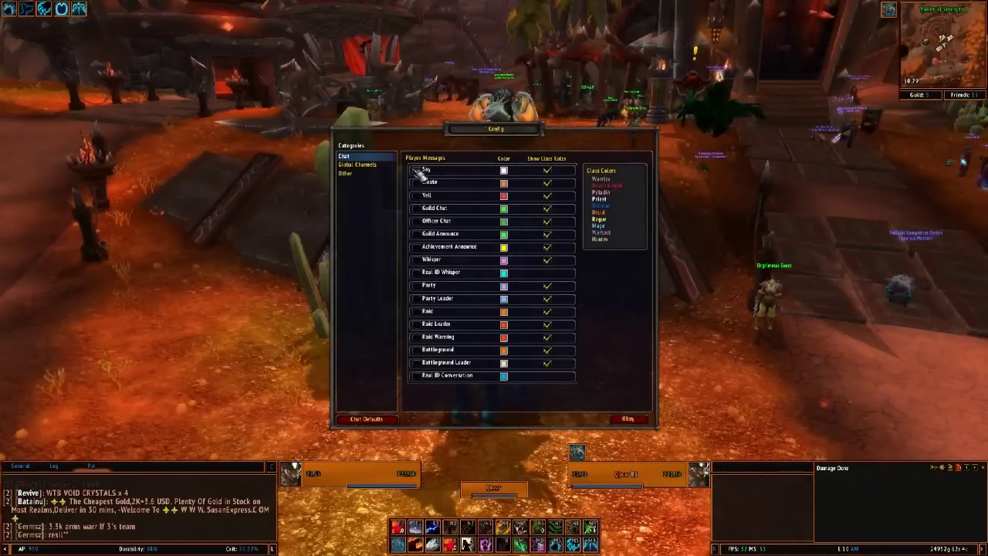
{"action": "left_click", "coordinate": [357, 164]}
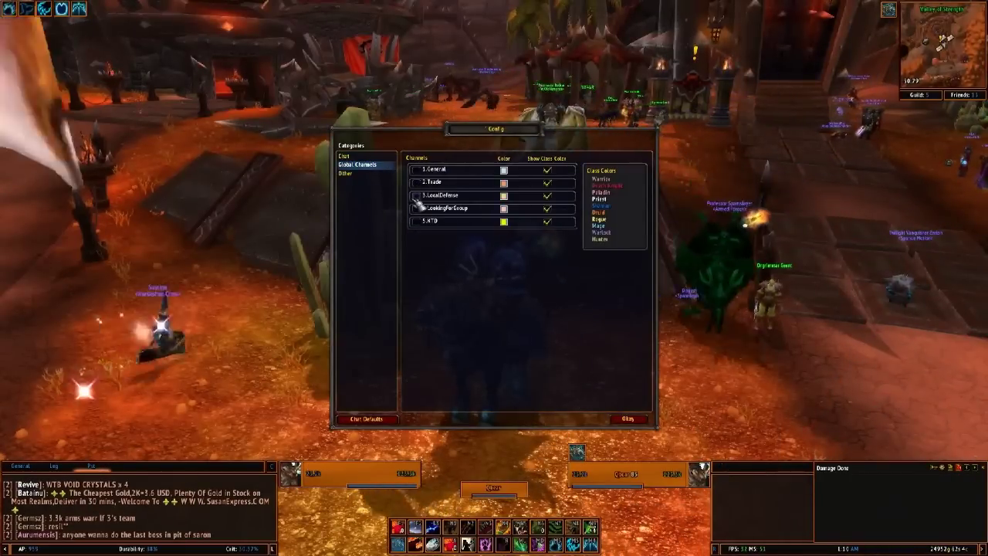
{"action": "left_click", "coordinate": [374, 173]}
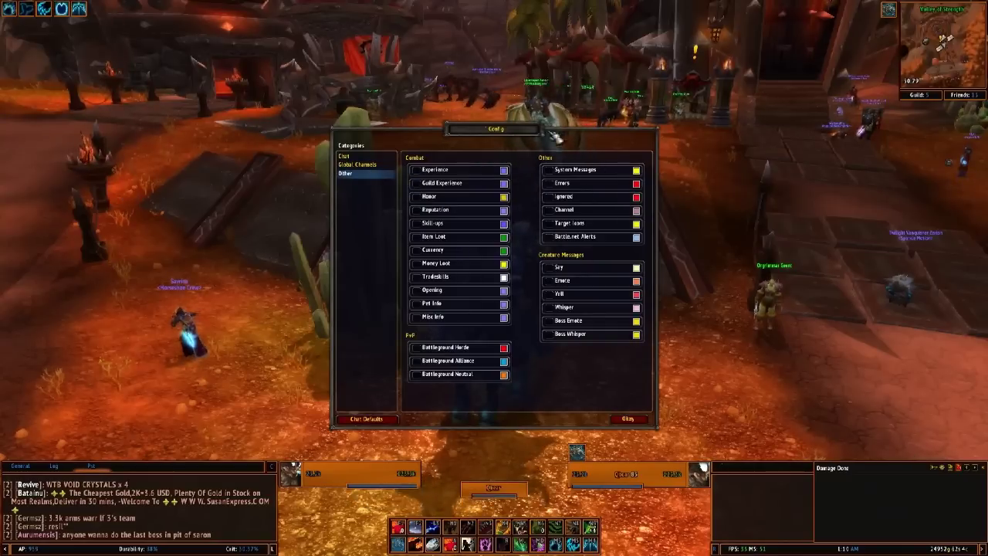
{"action": "left_click", "coordinate": [629, 420]}
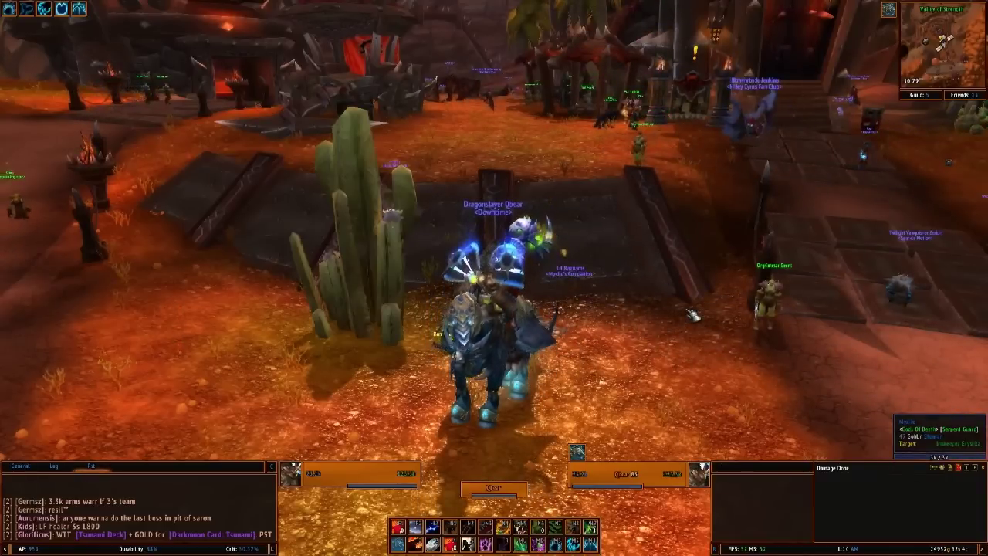
Step: Run /bgw and open the Big Wigs Configure panel with its test anchors
{"action": "key", "text": "Return"}
{"action": "type", "text": "/bgwlg"}
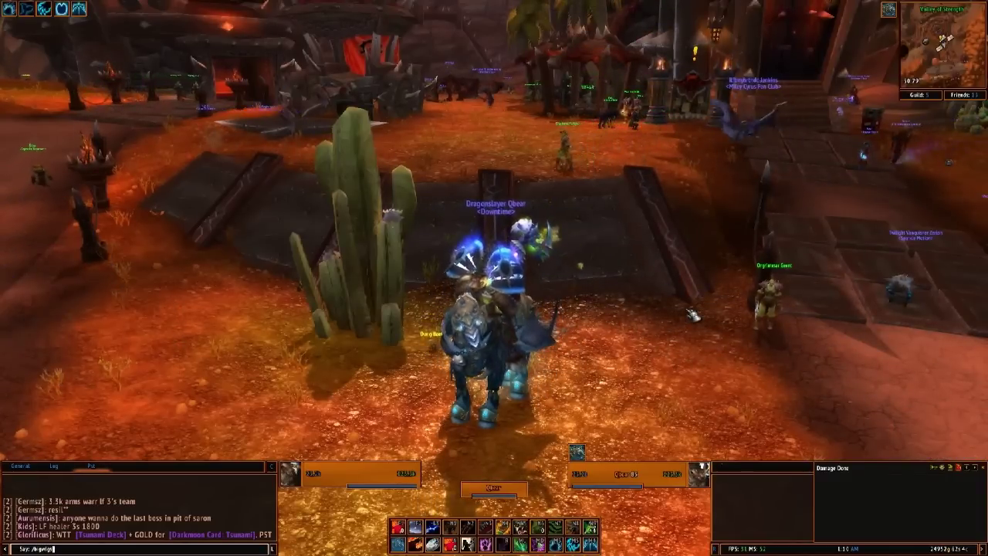
{"action": "key", "text": "Return"}
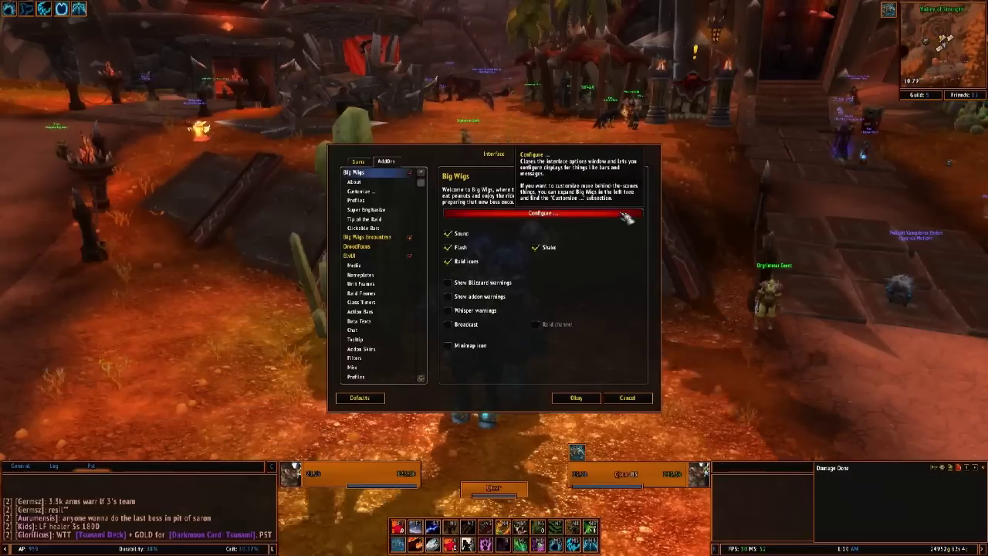
{"action": "left_click", "coordinate": [626, 217]}
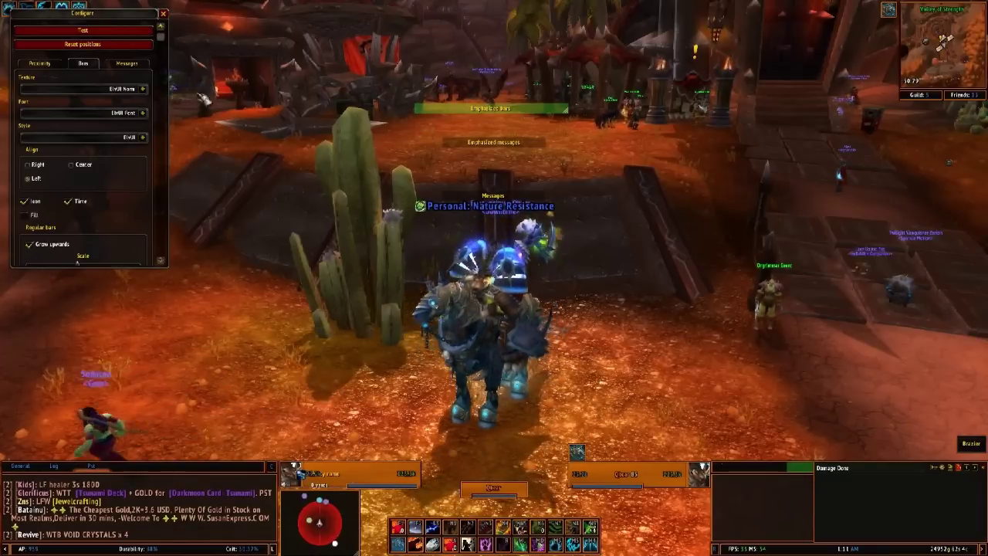
Step: Close Big Wigs config, toggle Omen with /emm toggle, and open then close Recount's Config
{"action": "left_click", "coordinate": [163, 13]}
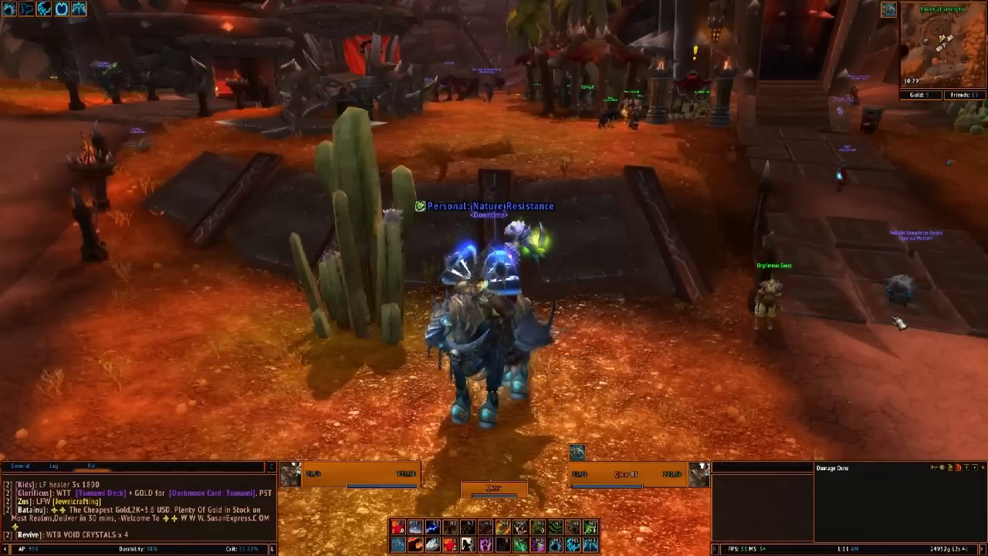
{"action": "type", "text": "/e"}
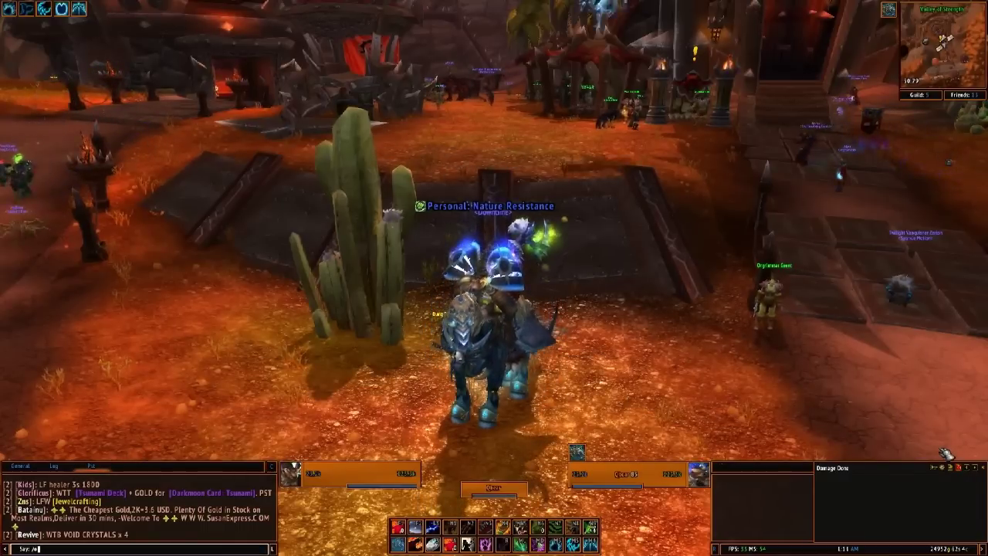
{"action": "type", "text": "mm toggle"}
{"action": "key", "text": "Return"}
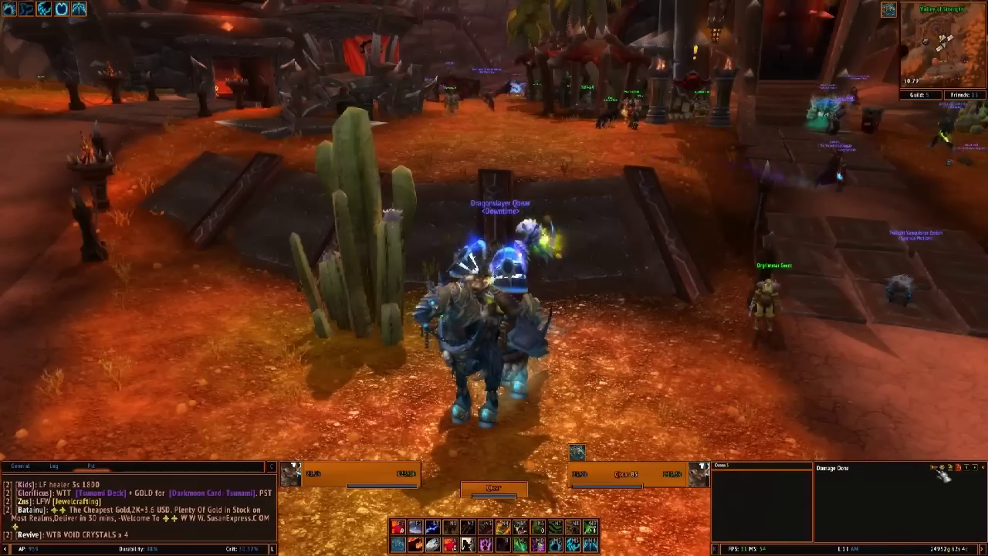
{"action": "left_click", "coordinate": [944, 469]}
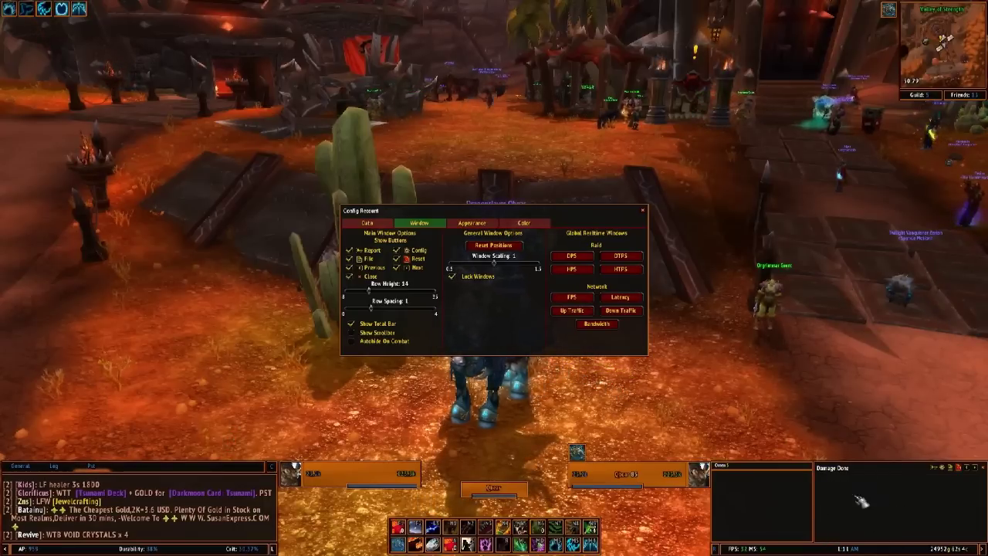
{"action": "left_click", "coordinate": [643, 209]}
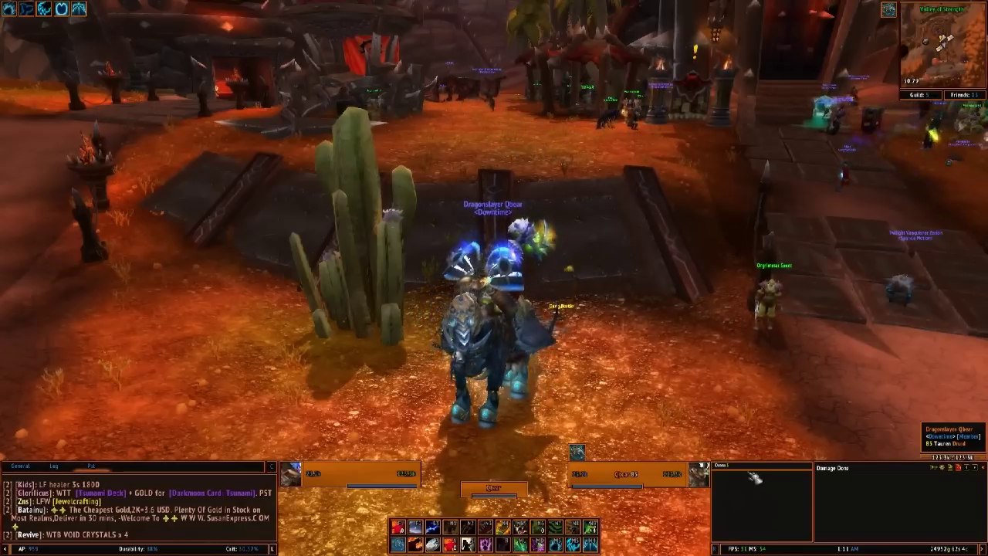
Step: Run /omen config, collapse Big Wigs in the AddOns list, and view Omen's options
{"action": "key", "text": "Return"}
{"action": "type", "text": "/omen con"}
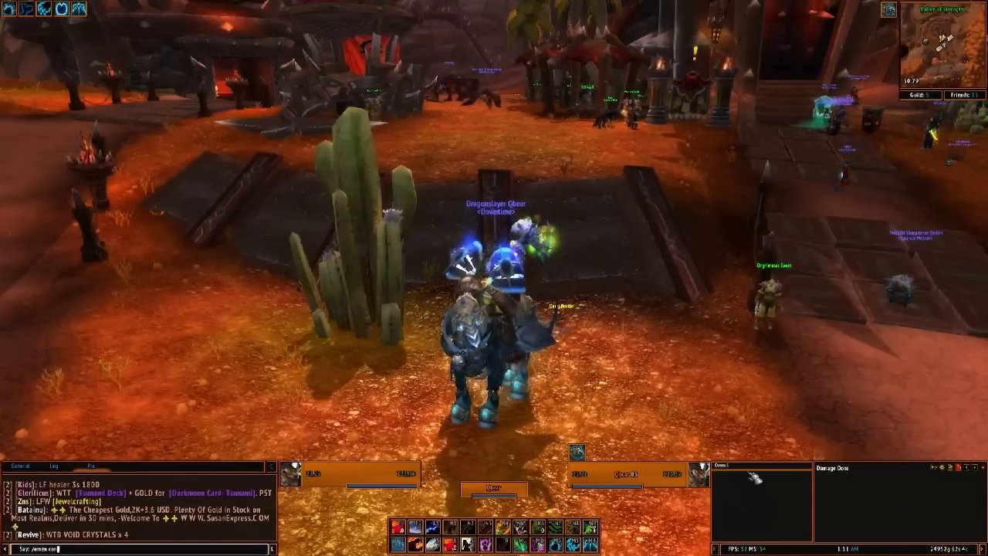
{"action": "type", "text": "fig"}
{"action": "key", "text": "Return"}
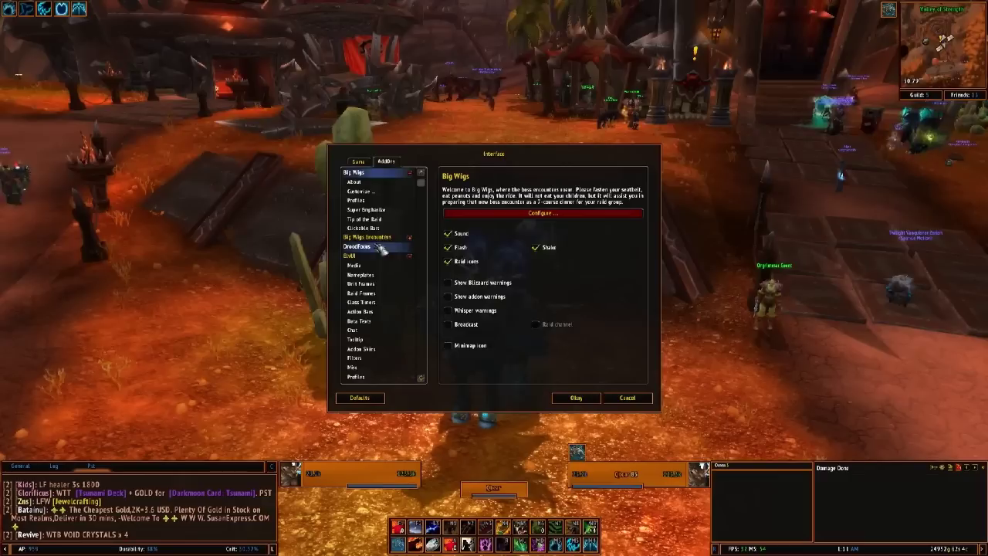
{"action": "left_click", "coordinate": [417, 173]}
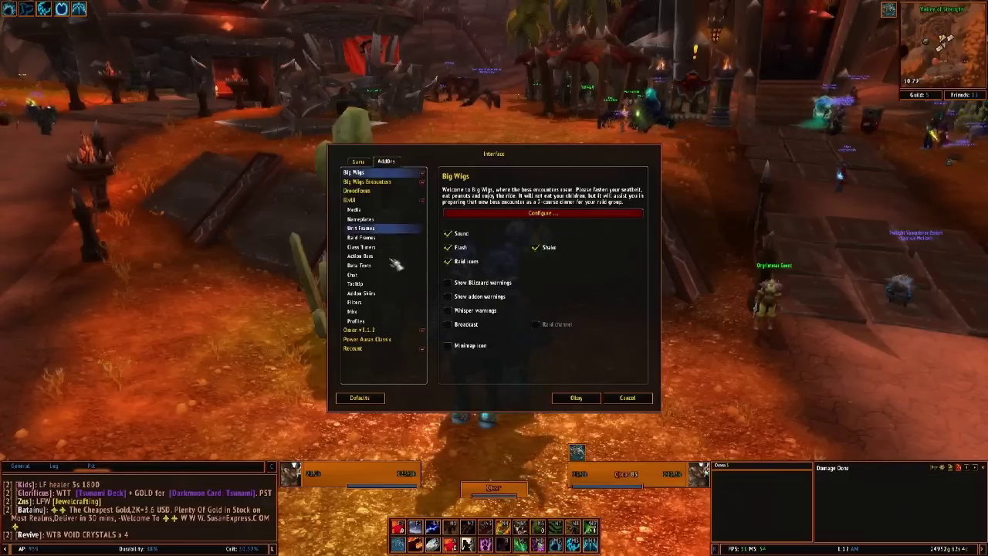
{"action": "left_click", "coordinate": [409, 330]}
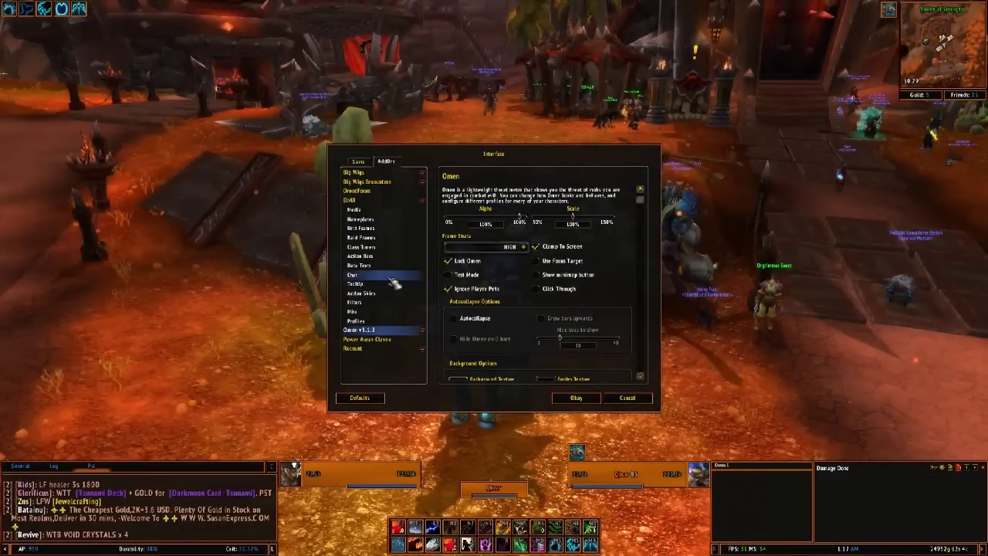
Step: Look over ElvUI Addon Skins, then show ElvUI's Media page with textures, sounds and colours
{"action": "left_click", "coordinate": [391, 295]}
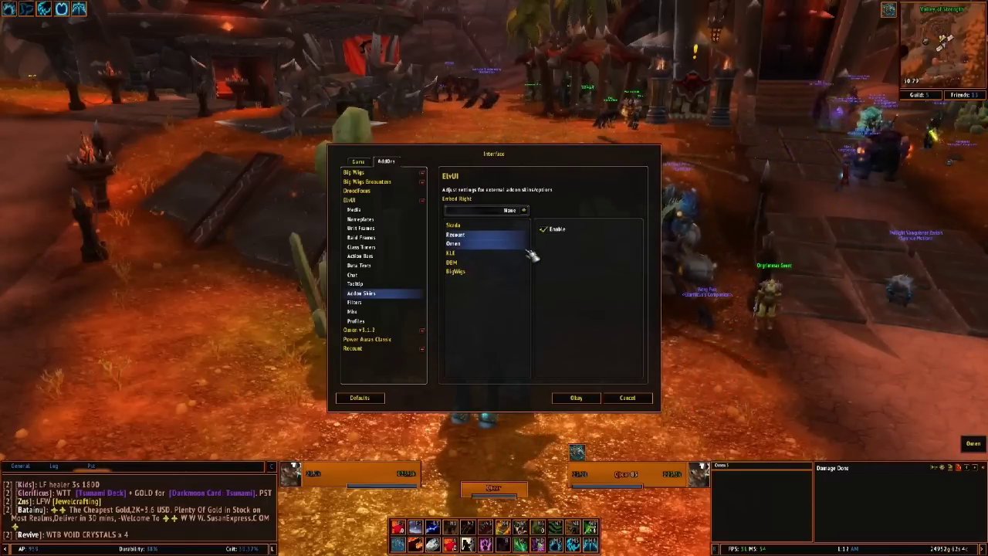
{"action": "left_click", "coordinate": [356, 203]}
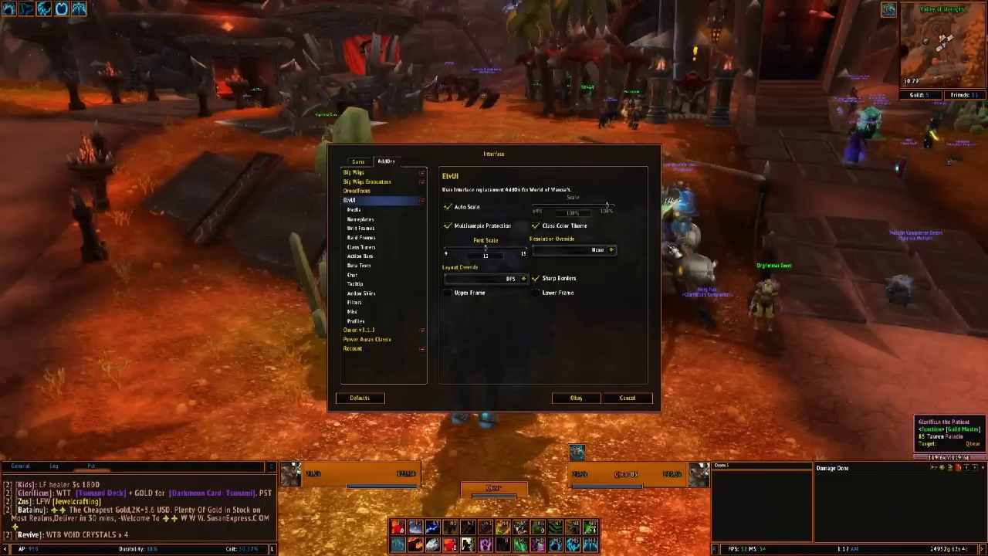
{"action": "left_click", "coordinate": [388, 211]}
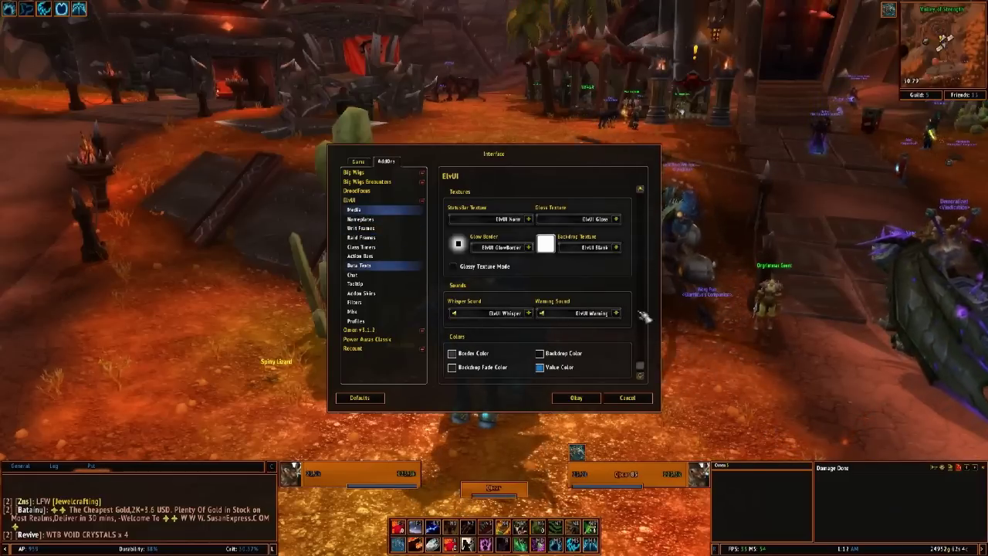
Step: Close Interface options, enter Bartender keybinding mode with /bb, and save the bindings
{"action": "left_click", "coordinate": [588, 400]}
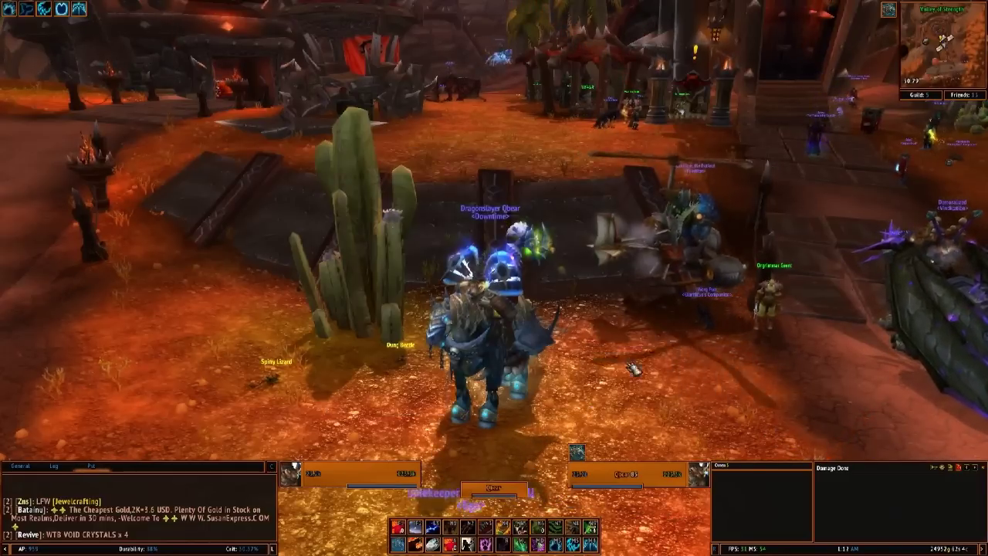
{"action": "mouse_move", "coordinate": [588, 400]}
{"action": "left_mouse_down"}
{"action": "mouse_move", "coordinate": [478, 401]}
{"action": "mouse_move", "coordinate": [618, 398]}
{"action": "mouse_move", "coordinate": [571, 400]}
{"action": "left_mouse_up"}
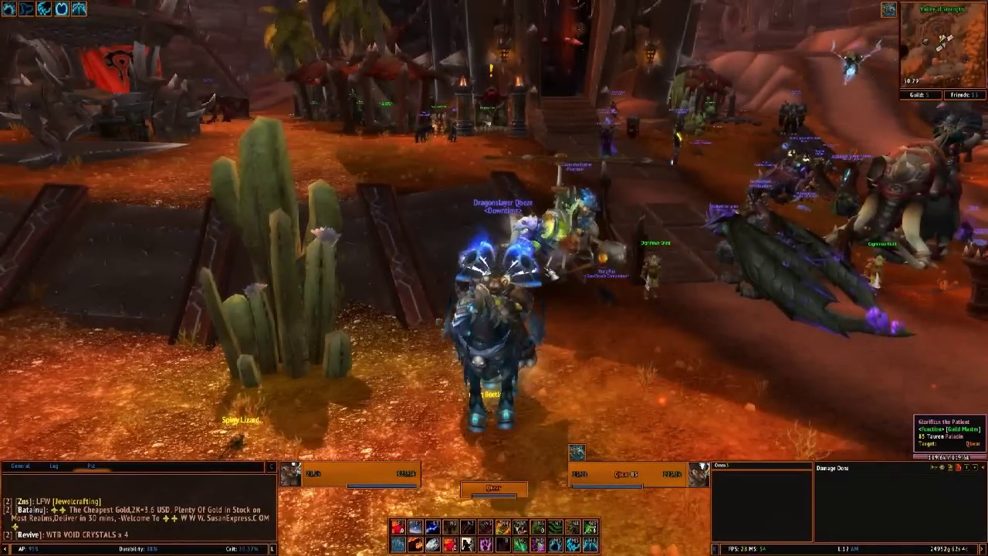
{"action": "type", "text": "/bb"}
{"action": "key", "text": "Return"}
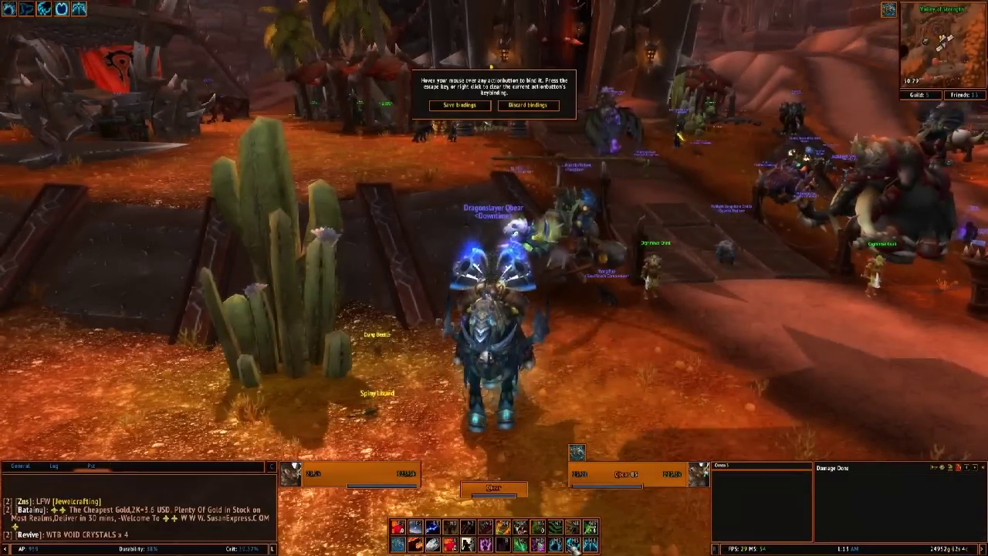
{"action": "left_click", "coordinate": [484, 106]}
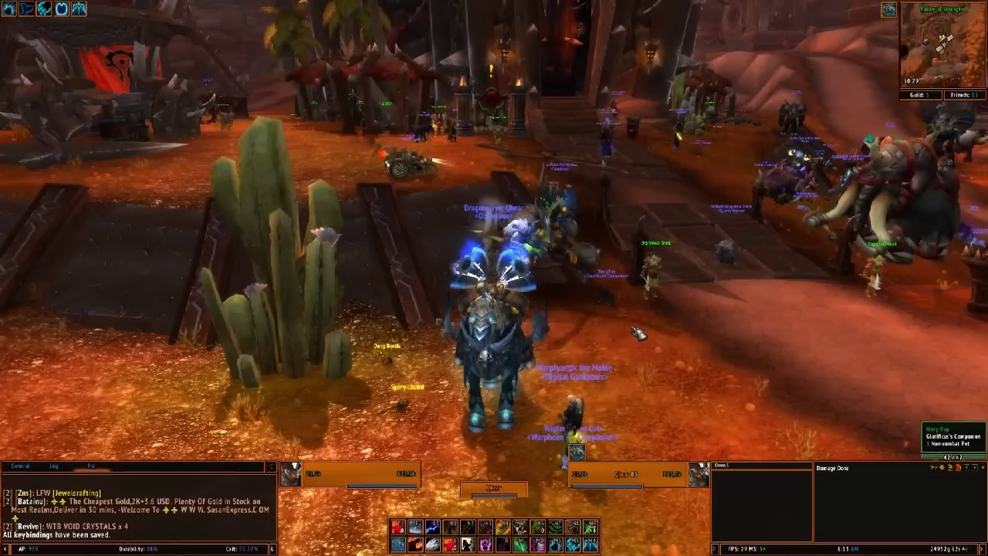
Step: Show the frame movers with /move, then lock them with /moveui, triggering the reload prompt
{"action": "type", "text": "/moveele"}
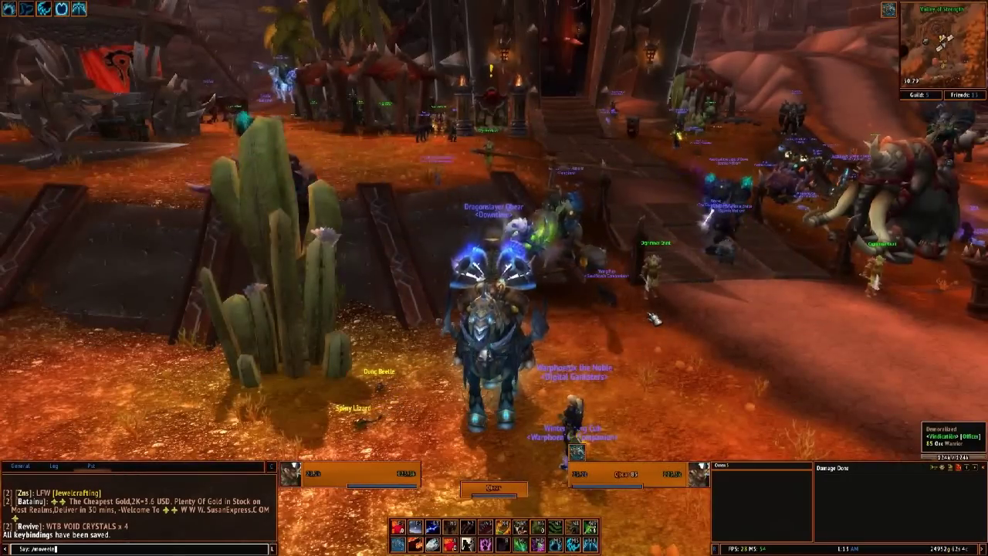
{"action": "key", "text": "Return"}
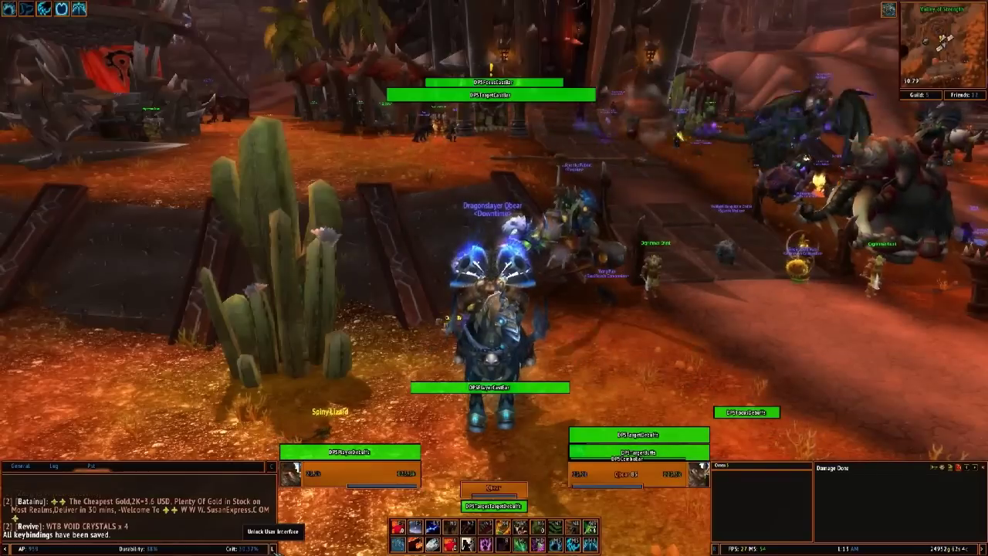
{"action": "key", "text": "Return"}
{"action": "type", "text": "/moveui"}
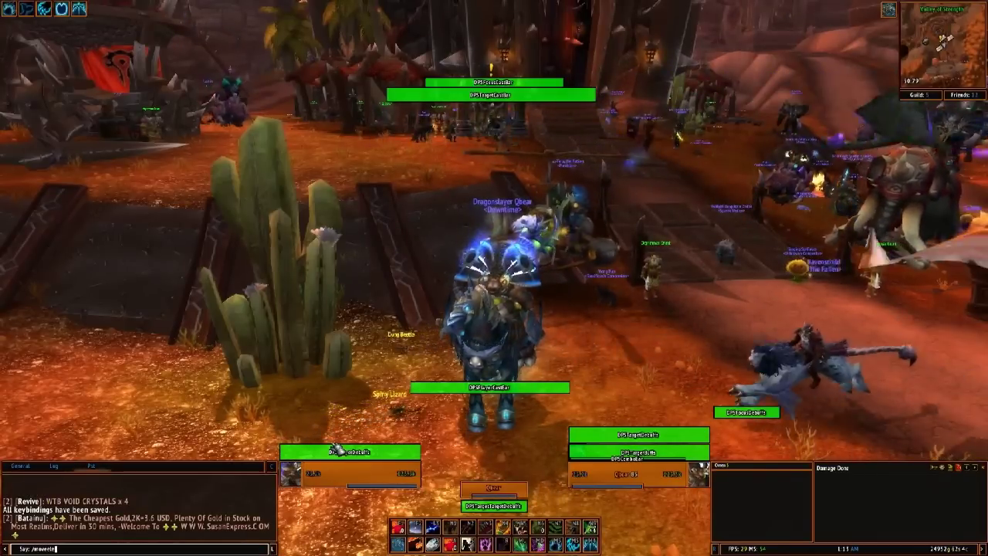
{"action": "key", "text": "Return"}
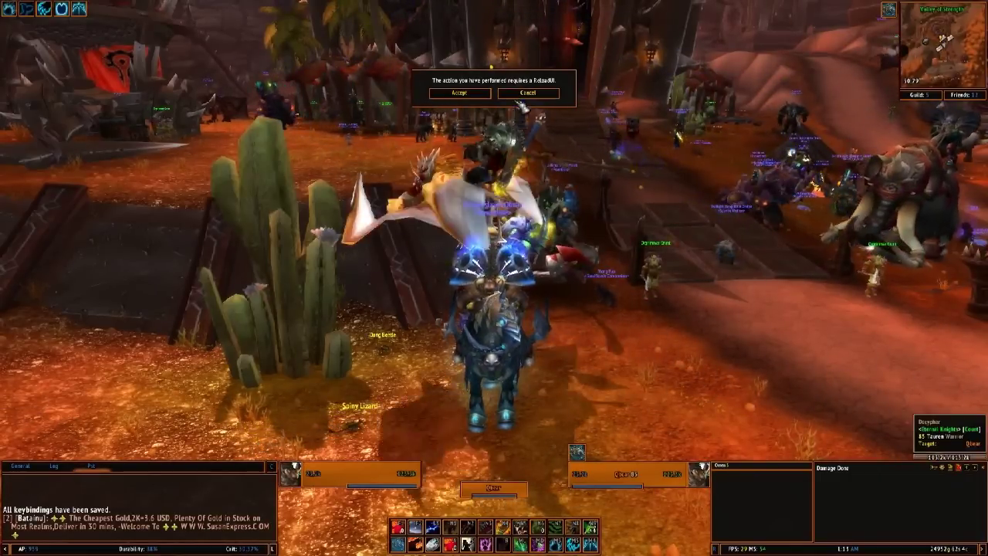
Step: Cancel the ReloadUI prompt, turn the character, and shift into Cat Form with key 1
{"action": "left_click", "coordinate": [527, 92]}
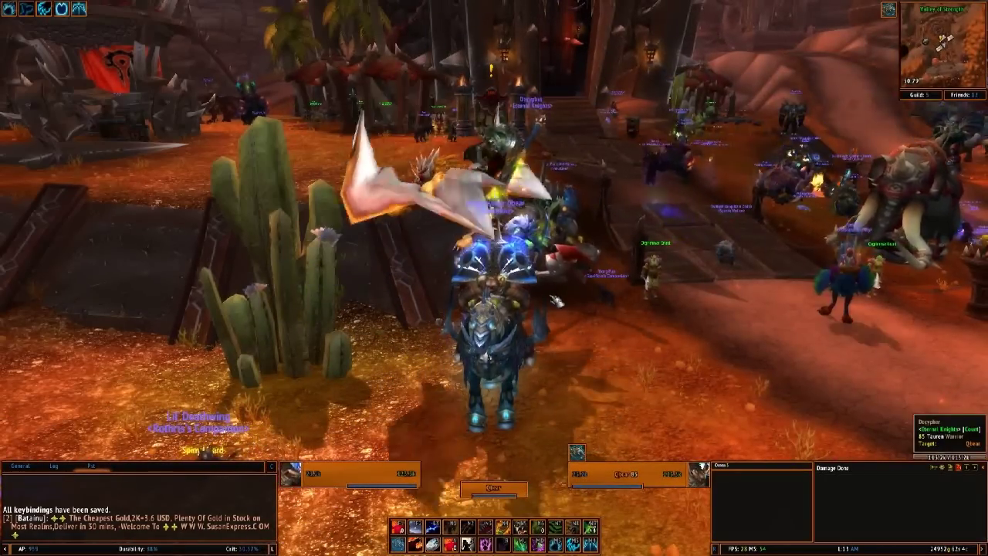
{"action": "left_click_drag", "start_coordinate": [545, 295], "coordinate": [263, 297]}
{"action": "key", "text": "1"}
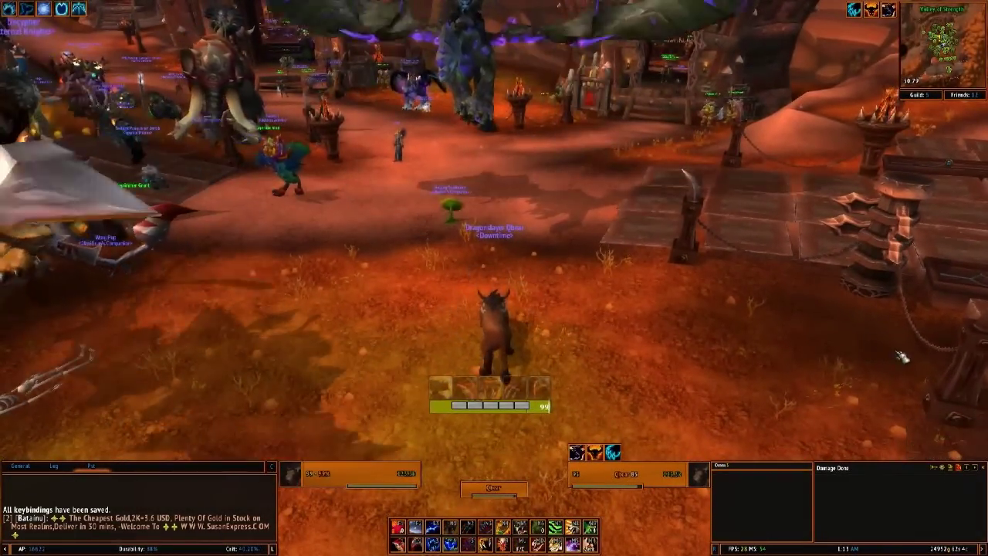
Step: Enter the DroodFocus options command to list its power bar, health bar and timer parts
{"action": "key", "text": "w"}
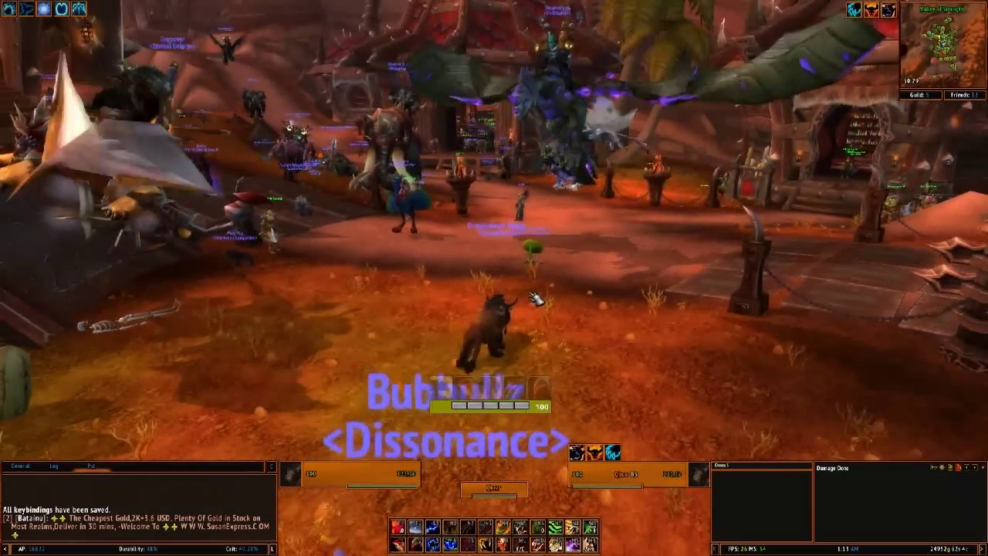
{"action": "type", "text": "/af options"}
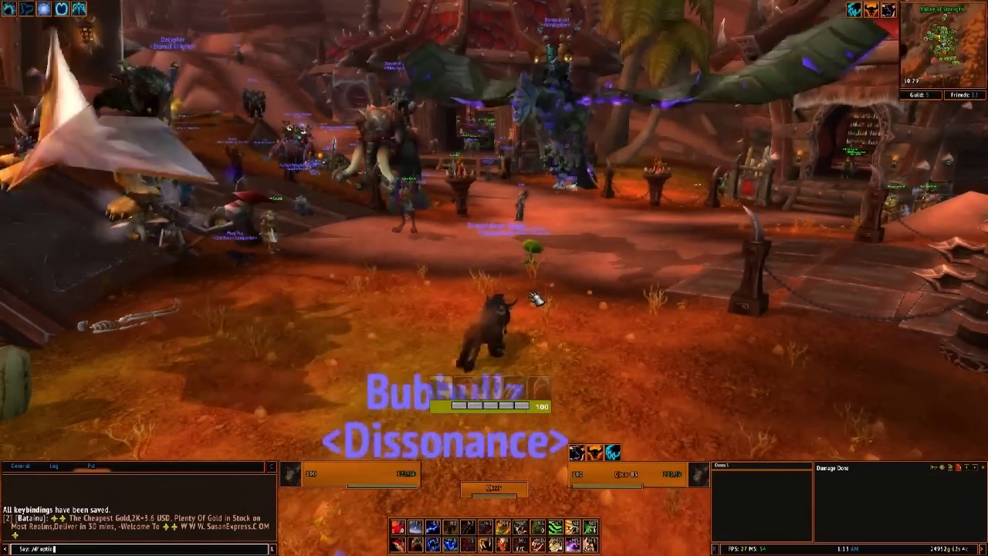
{"action": "key", "text": "Return"}
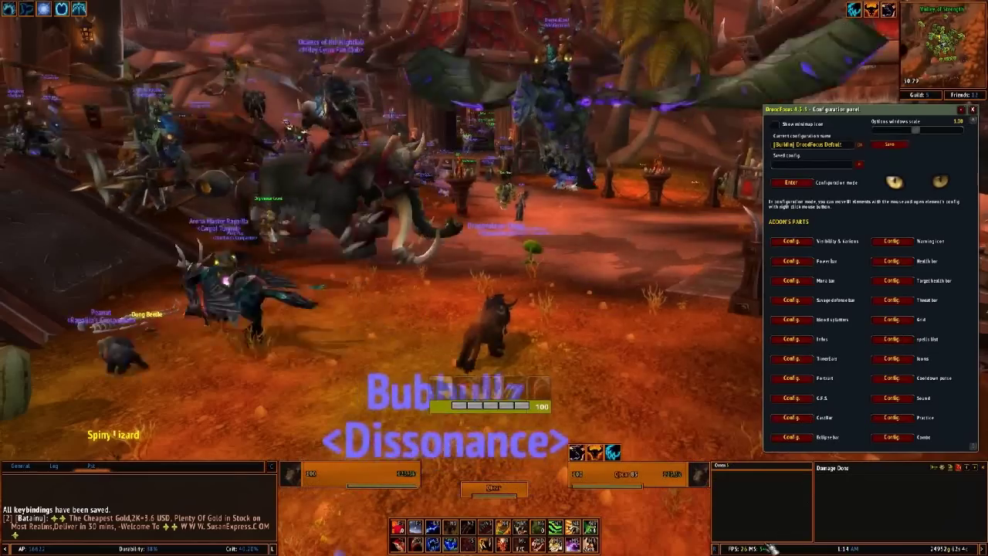
Step: Check Visibility & Various, then open Power bar settings (width 290, height 54, horizontal)
{"action": "mouse_move", "coordinate": [767, 548]}
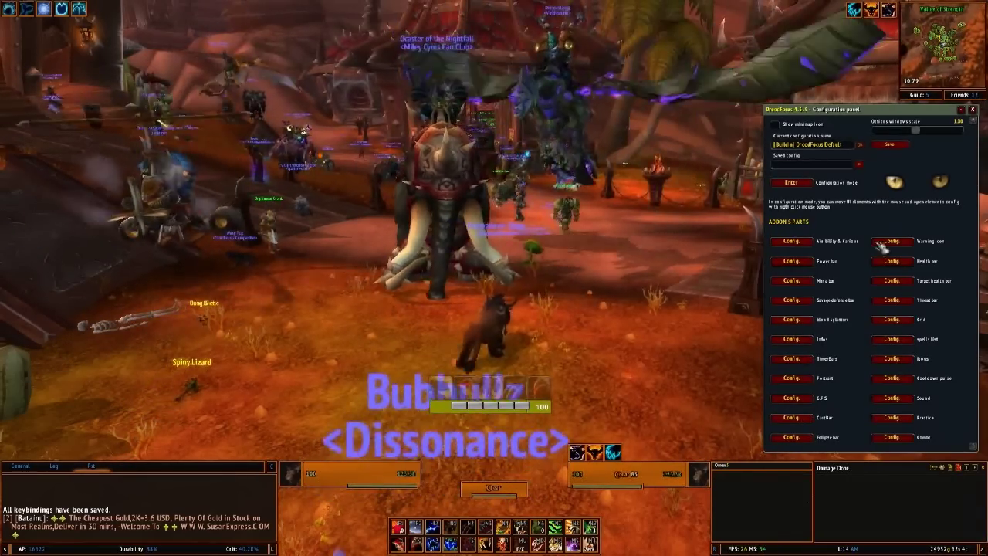
{"action": "left_click", "coordinate": [791, 241]}
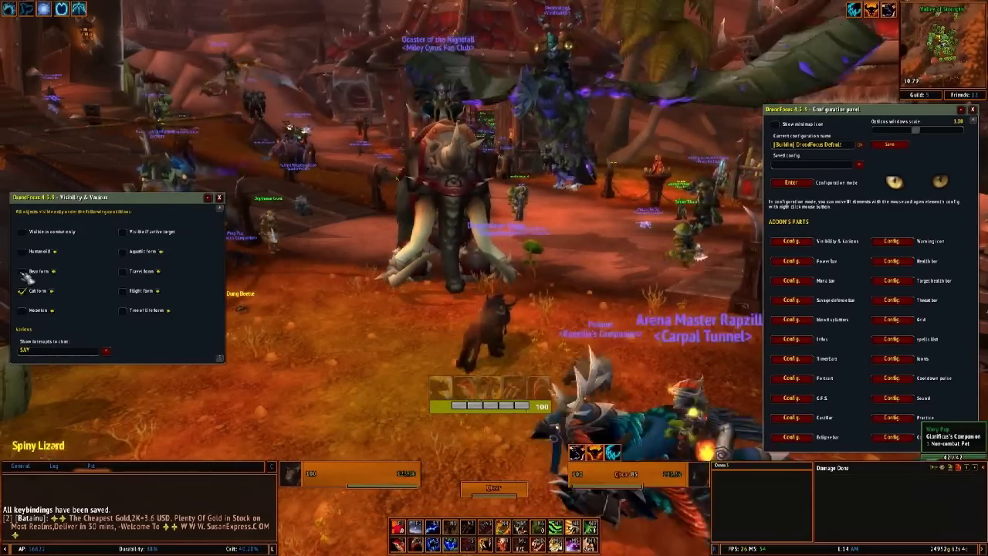
{"action": "left_click", "coordinate": [210, 198]}
{"action": "left_click", "coordinate": [791, 261]}
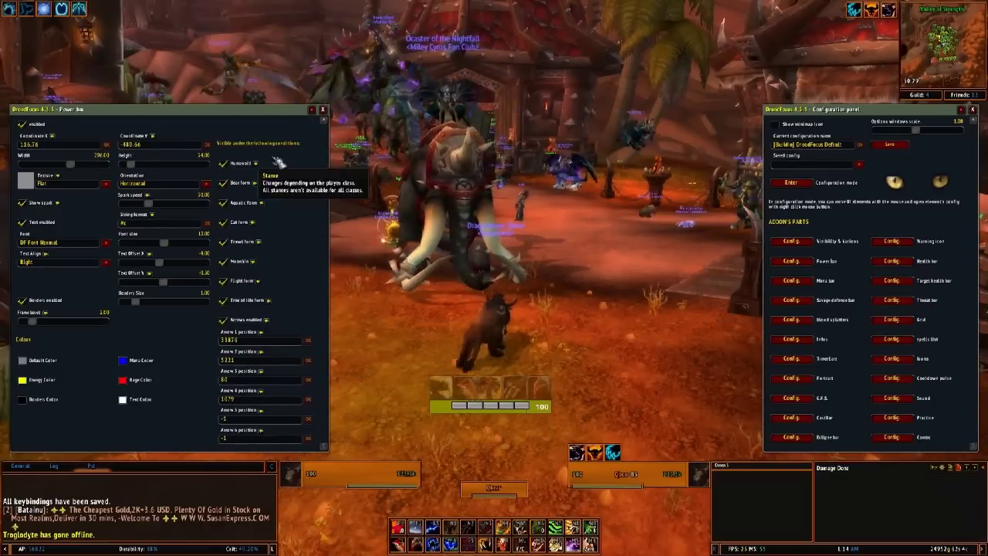
Step: Close the Power bar window, review and close the Mana bar settings, then bring up the Warning icon settings
{"action": "left_click", "coordinate": [323, 109]}
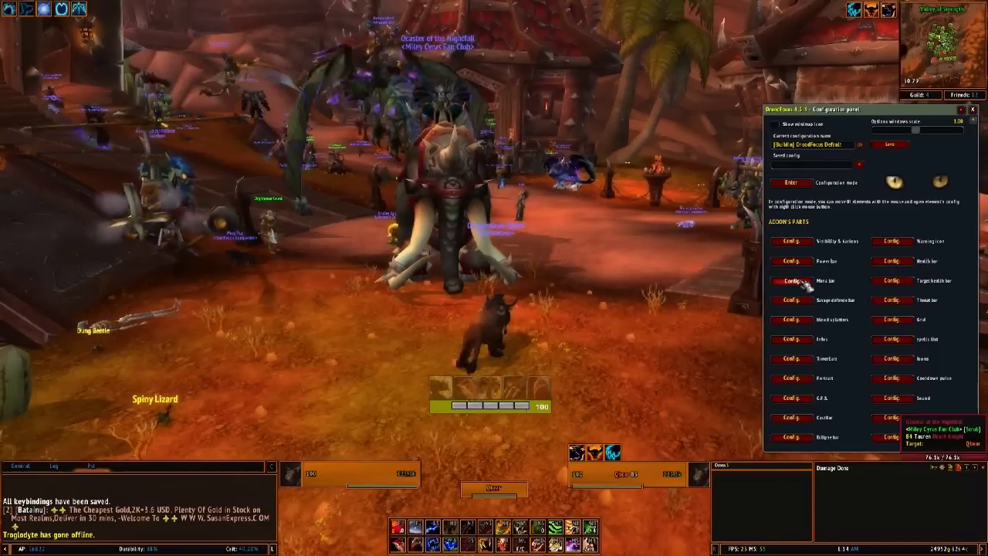
{"action": "left_click", "coordinate": [791, 280]}
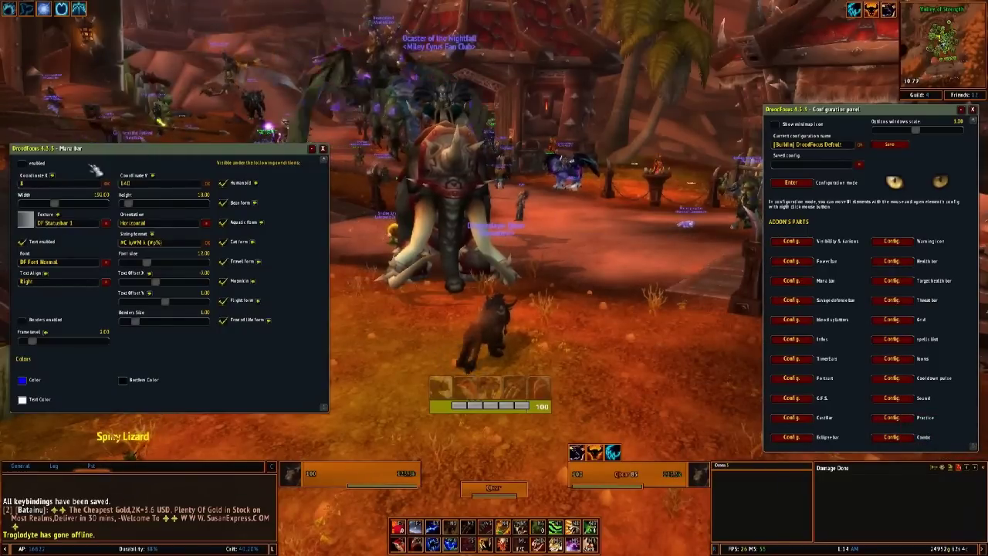
{"action": "left_click", "coordinate": [324, 149]}
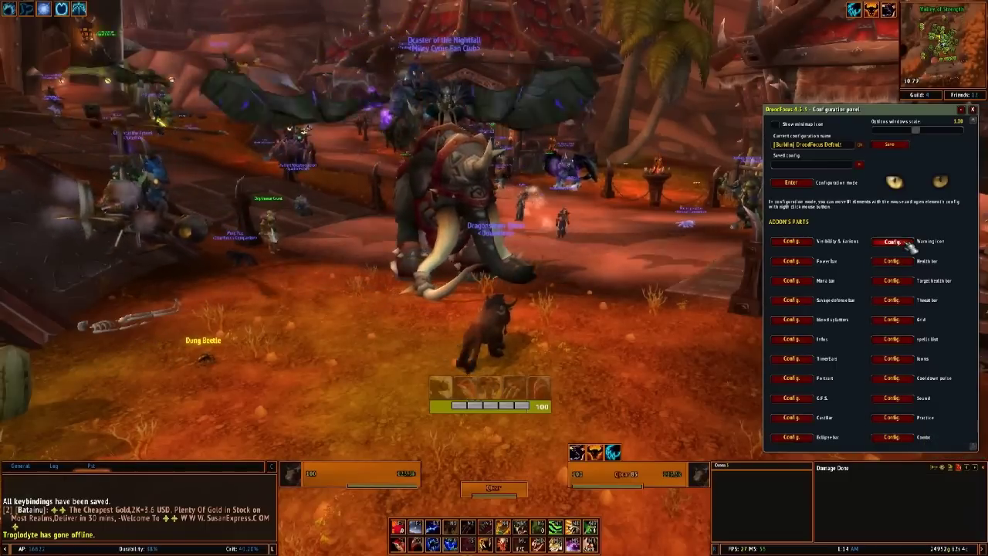
{"action": "left_click", "coordinate": [894, 241]}
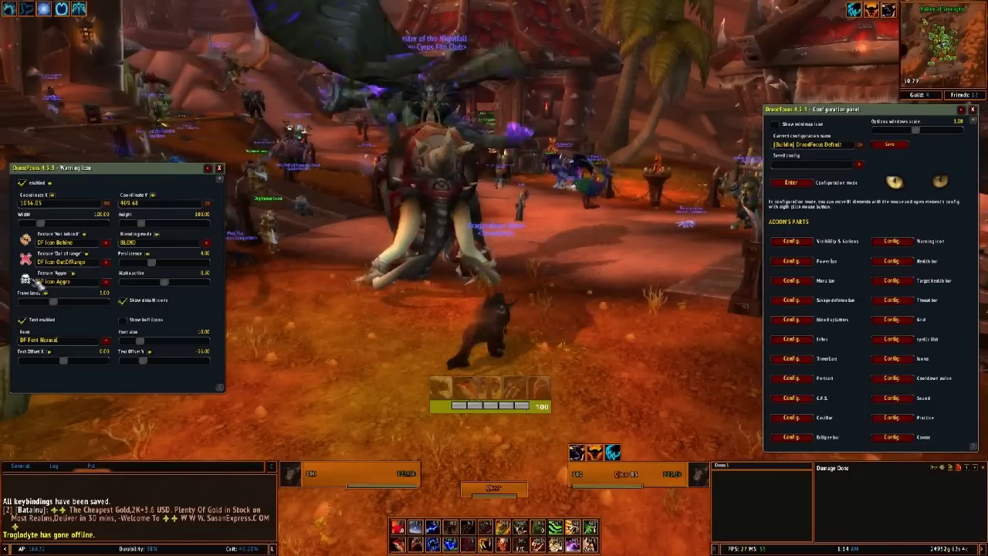
Step: Swap the Warning icon window for the Icons settings, which show auto-mode width and height 60
{"action": "left_click", "coordinate": [220, 168]}
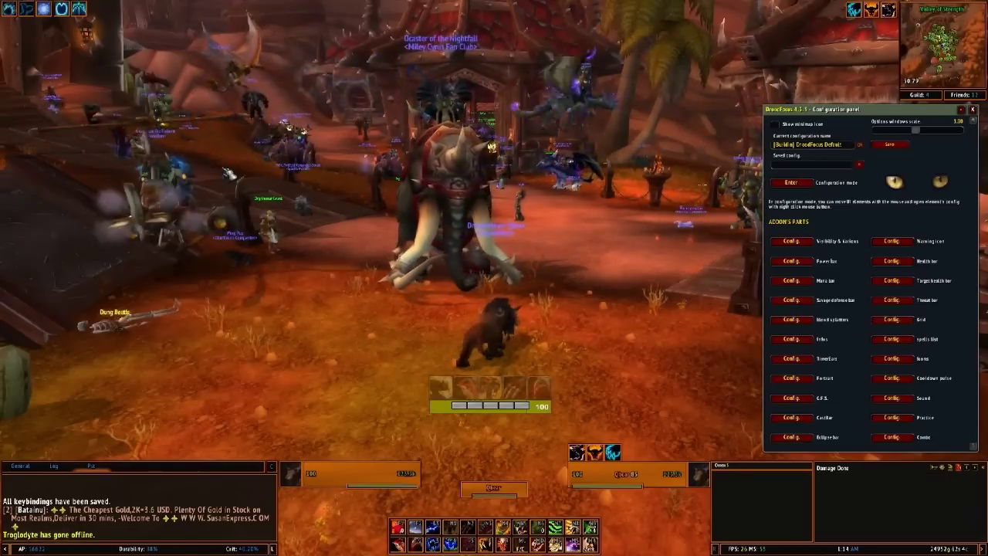
{"action": "left_click", "coordinate": [891, 358]}
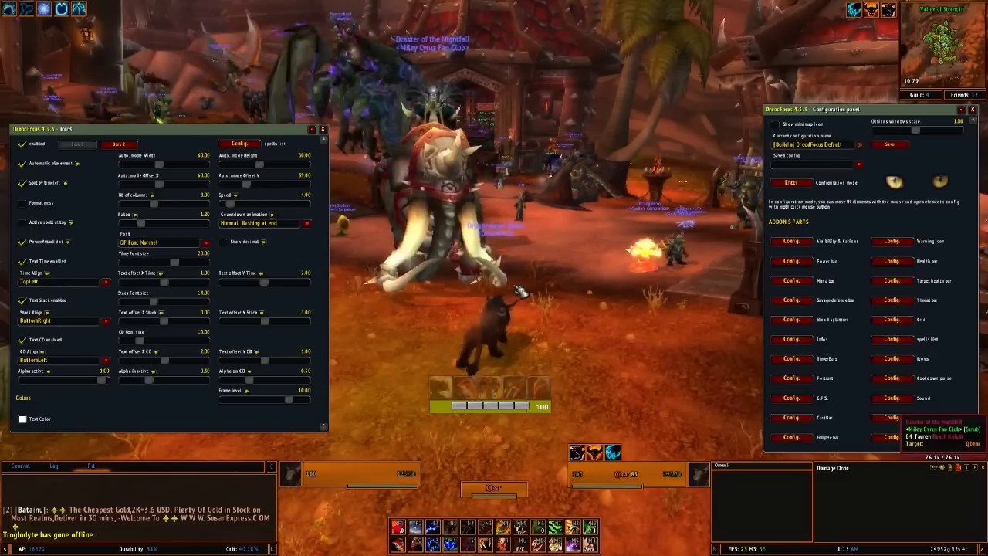
{"action": "key", "text": "a"}
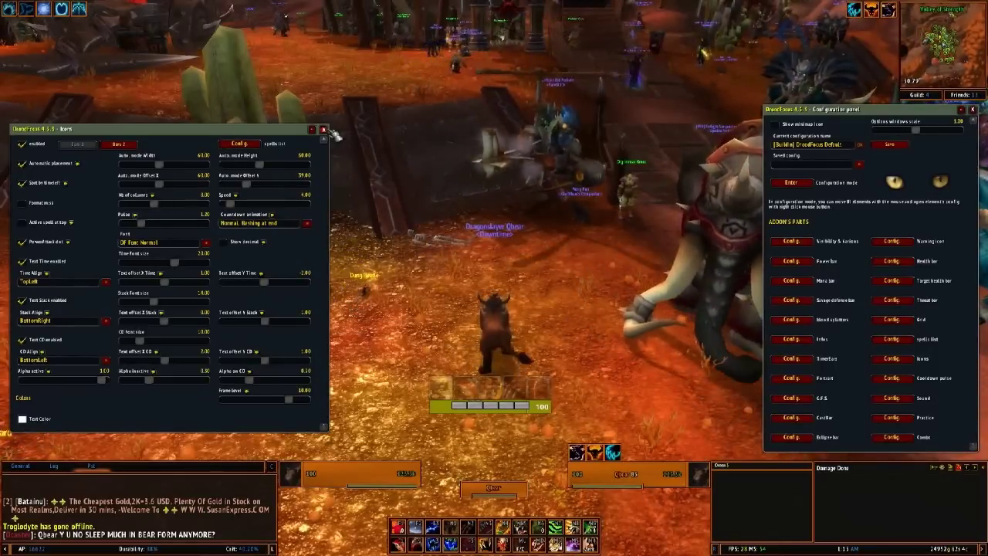
Step: Close the Icons window, then review and close the Cooldown pulse and Combo points settings in turn
{"action": "left_click", "coordinate": [324, 130]}
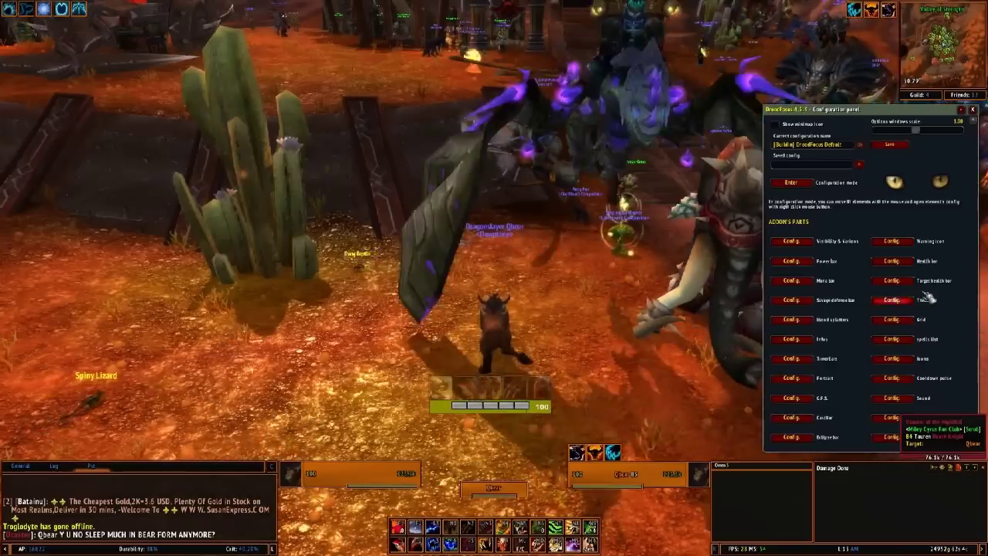
{"action": "left_click", "coordinate": [888, 379]}
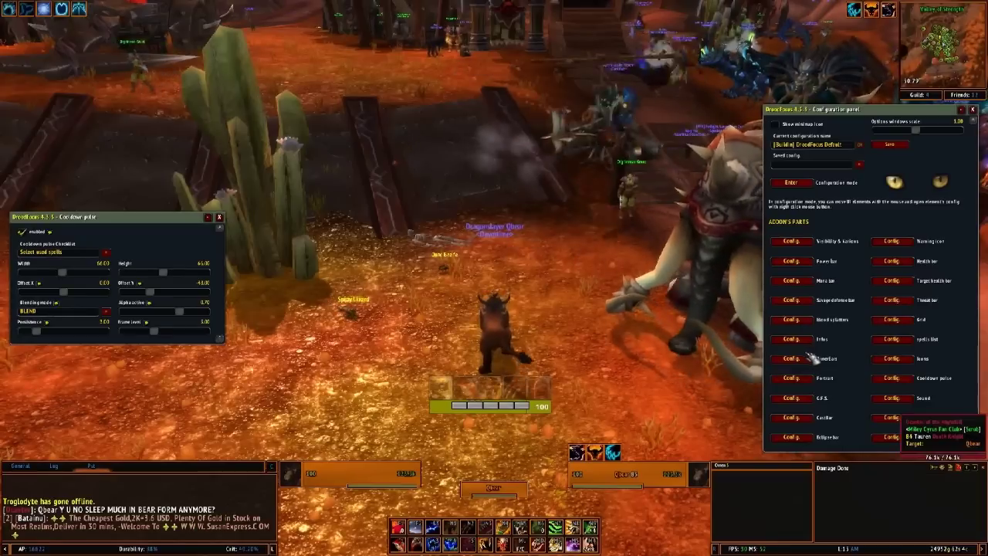
{"action": "left_click", "coordinate": [220, 217]}
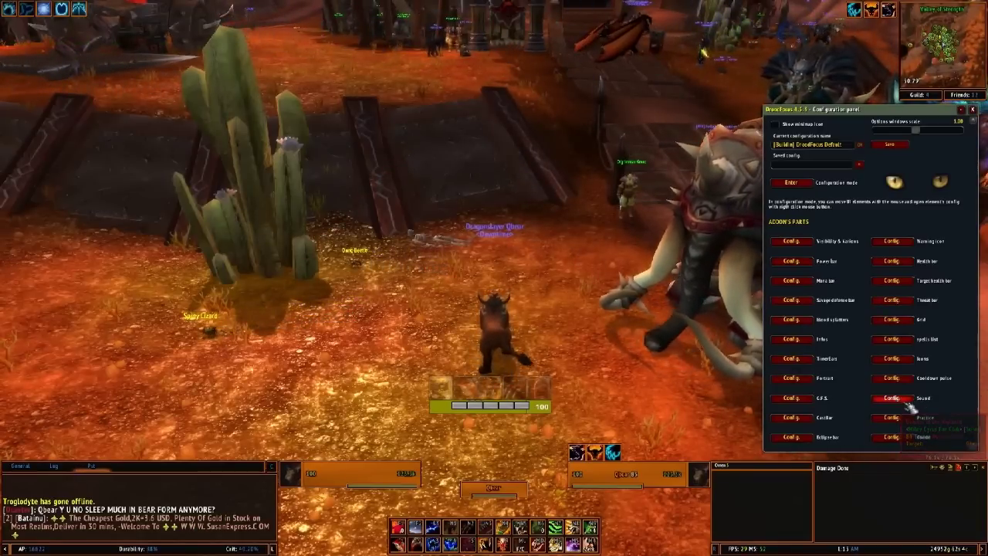
{"action": "left_click", "coordinate": [893, 437]}
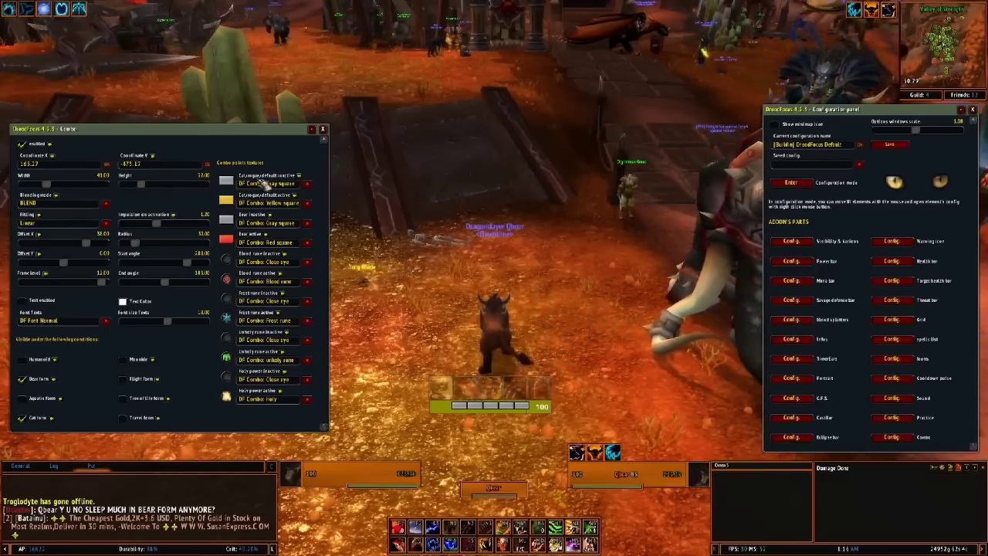
{"action": "left_click", "coordinate": [324, 130]}
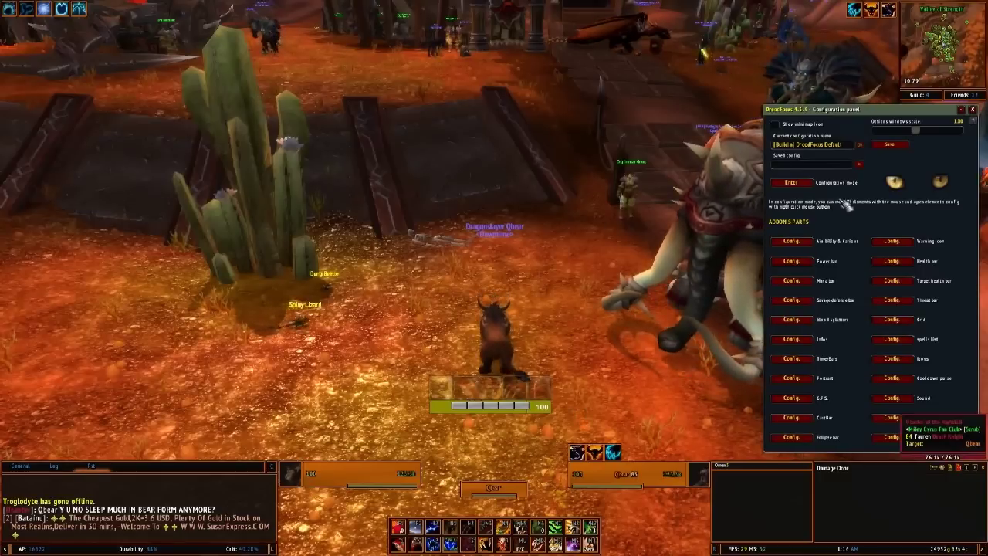
Step: Enable DroodFocus configuration mode so every element shows as a labelled, movable placeholder
{"action": "left_click", "coordinate": [799, 183]}
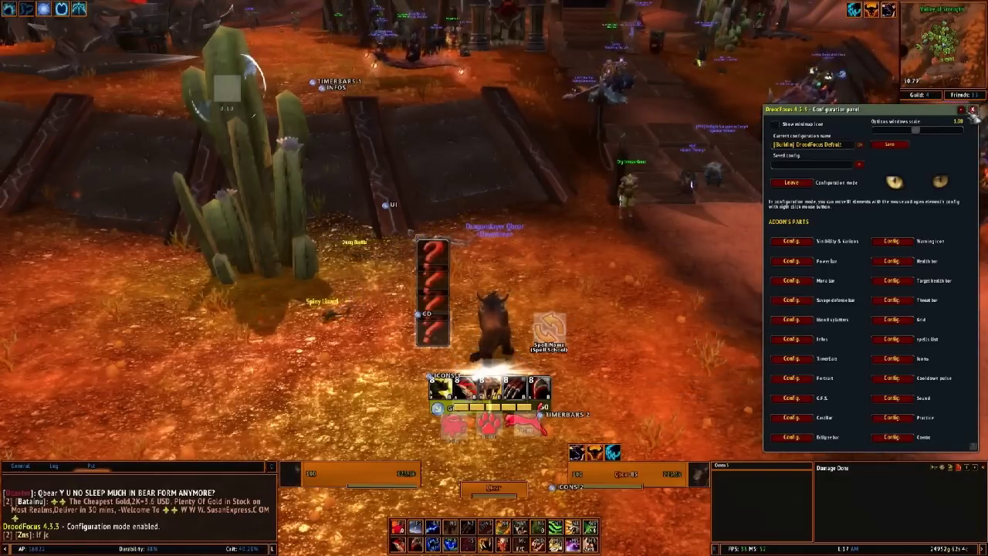
Step: Exit DroodFocus configuration mode, close its panel, and turn the character to the right
{"action": "left_click", "coordinate": [795, 181]}
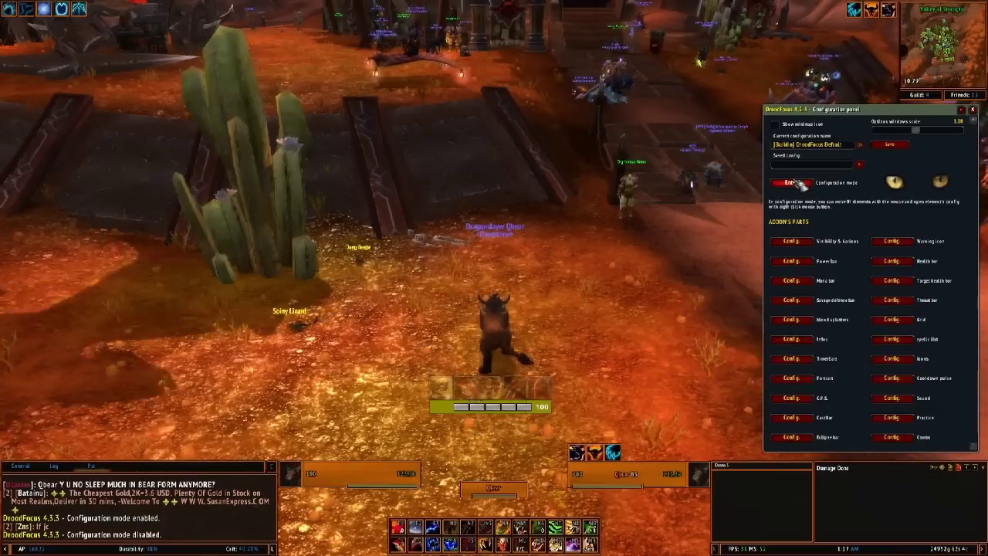
{"action": "left_click", "coordinate": [974, 109]}
{"action": "key", "text": "d"}
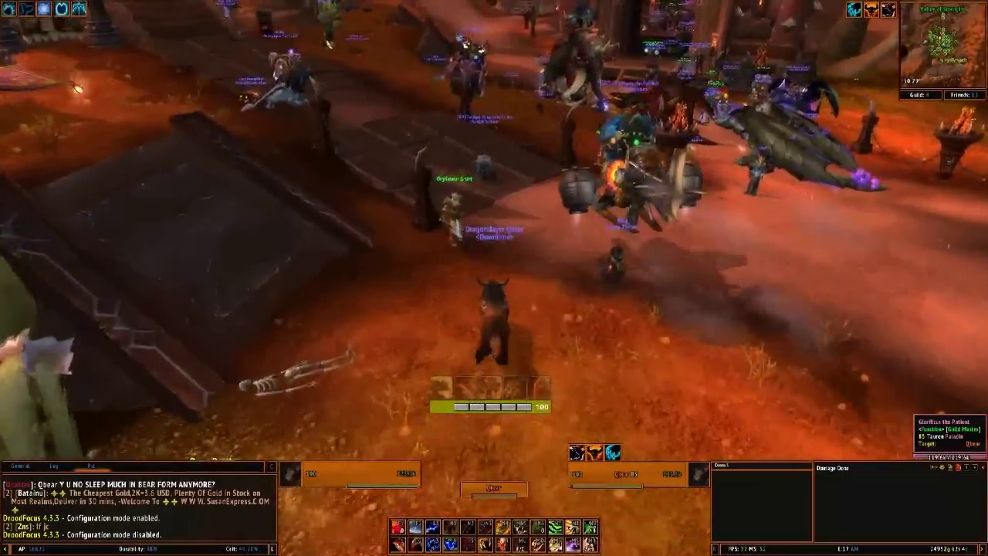